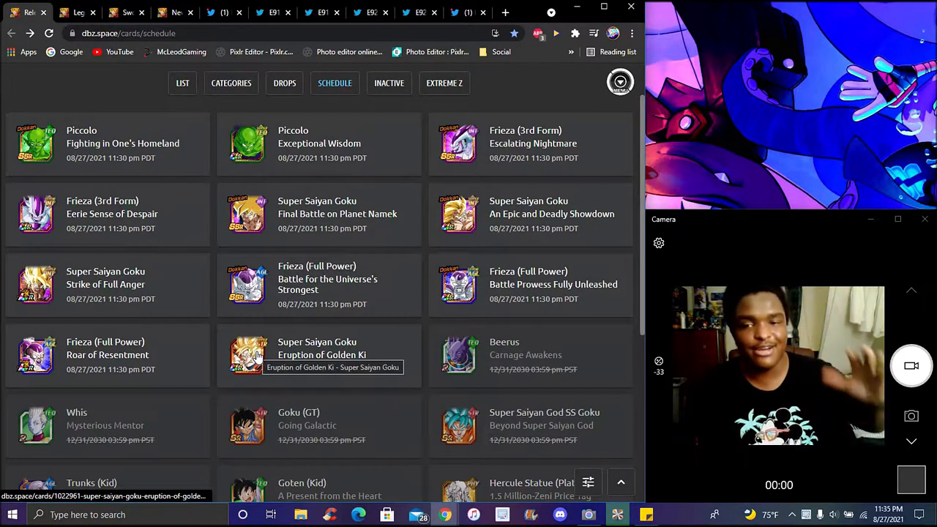
- Review the category 77 and Sworn Enemies 78 card grids, then the Virtual Dokkan Ultimate Clash article
click(78, 12)
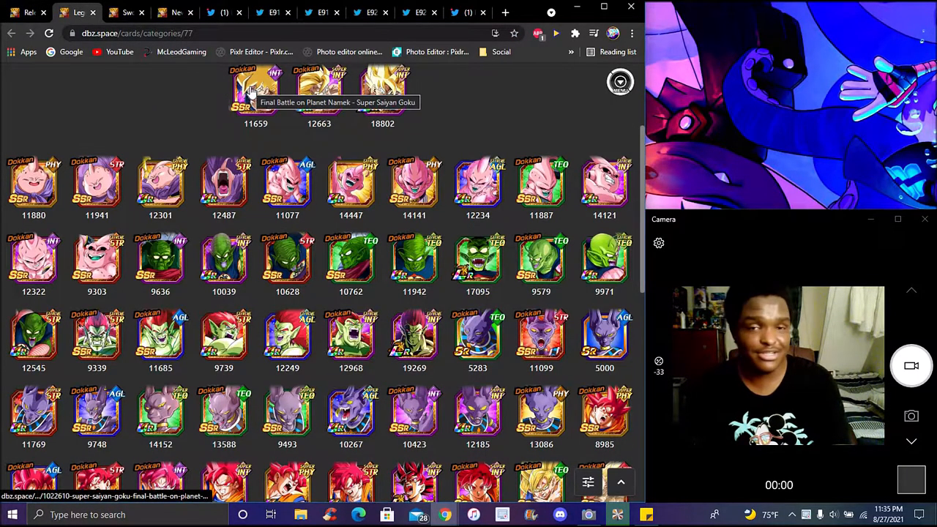
click(128, 13)
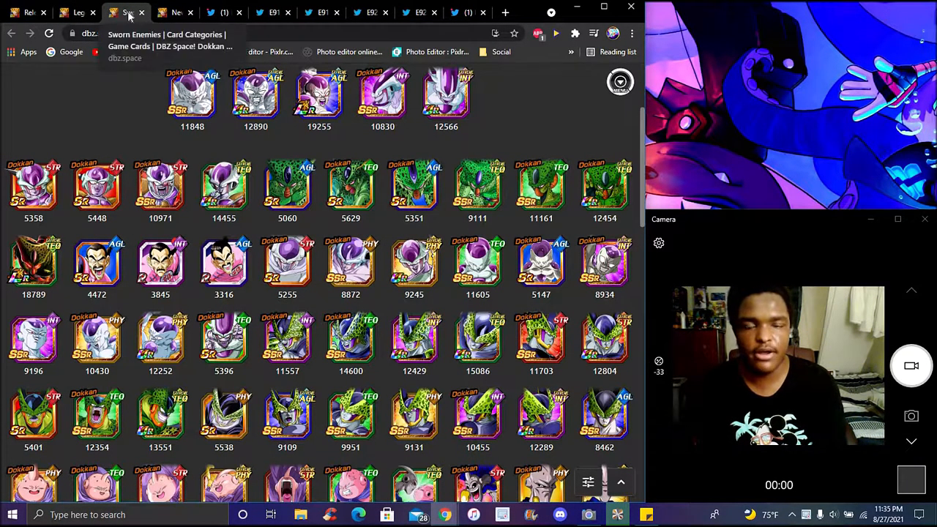
click(85, 12)
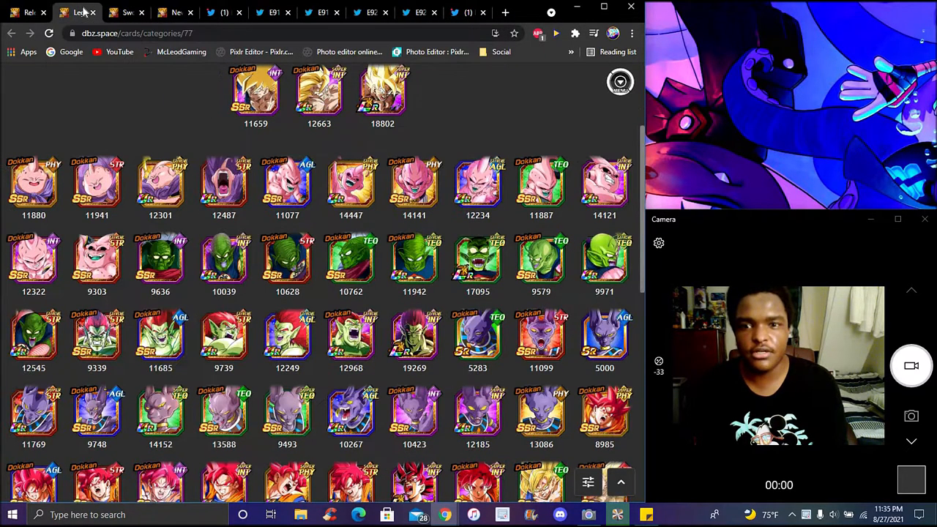
click(176, 12)
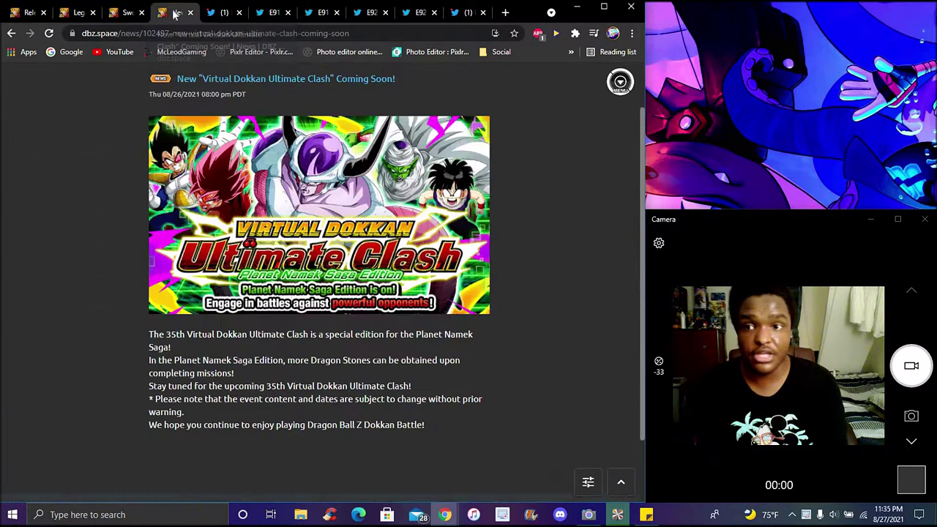
- View the official Frieza tweet, the first leaked image and the Stage 2 Frieza event banner
click(223, 13)
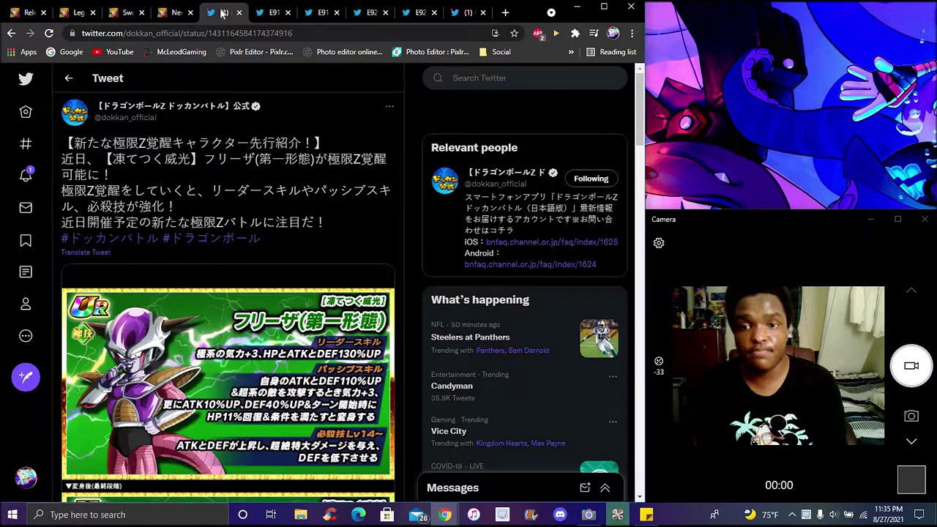
click(271, 12)
click(318, 12)
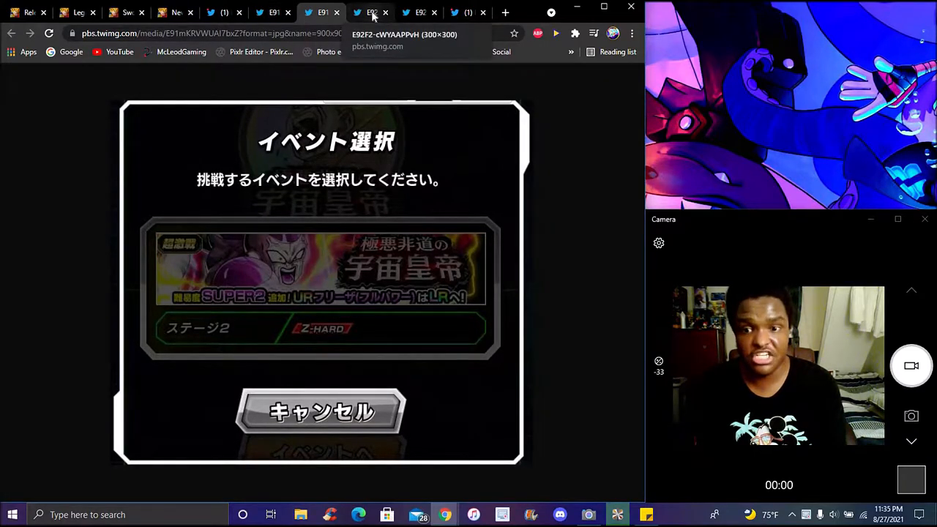
- View the next leak, The Evil Emperor of the Universe image and the Dokkan Assets Frieza thread
click(372, 13)
click(408, 13)
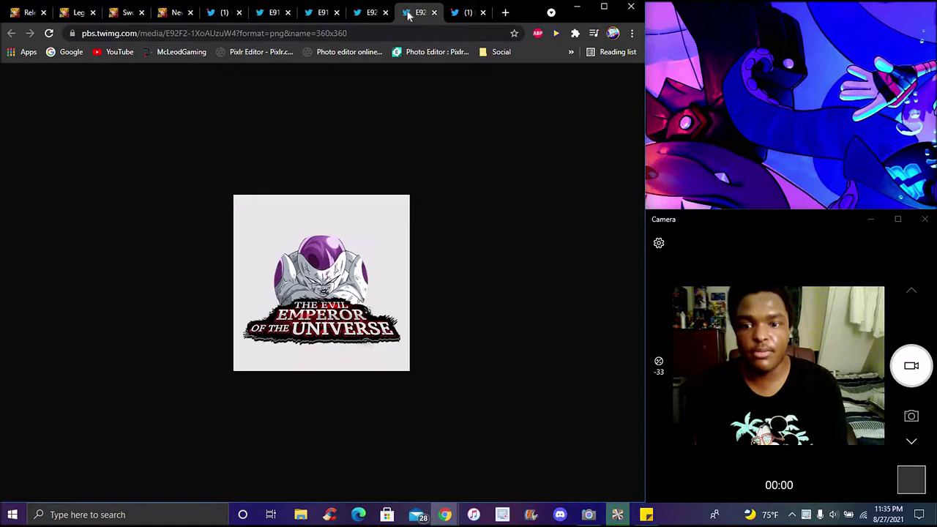
click(461, 13)
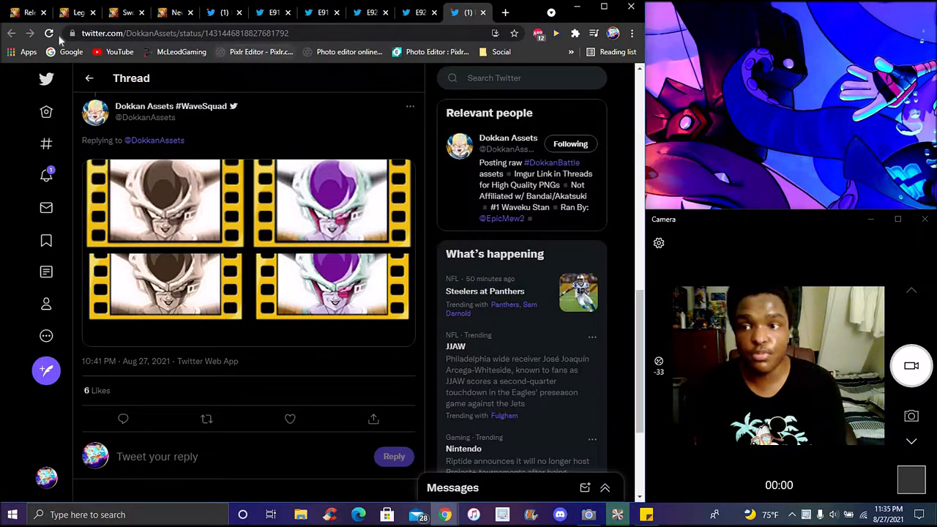
- Return via the card category grid to the 08/27/2021 card release schedule
click(73, 13)
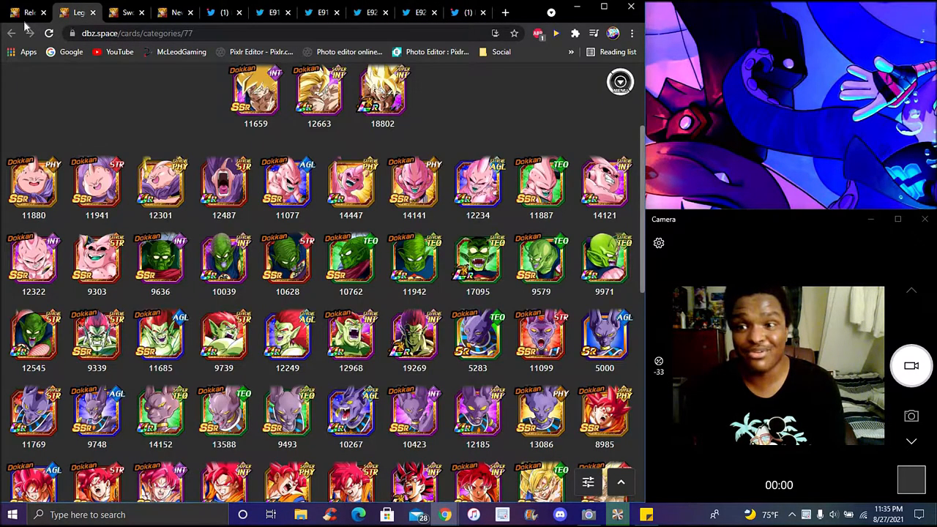
click(28, 12)
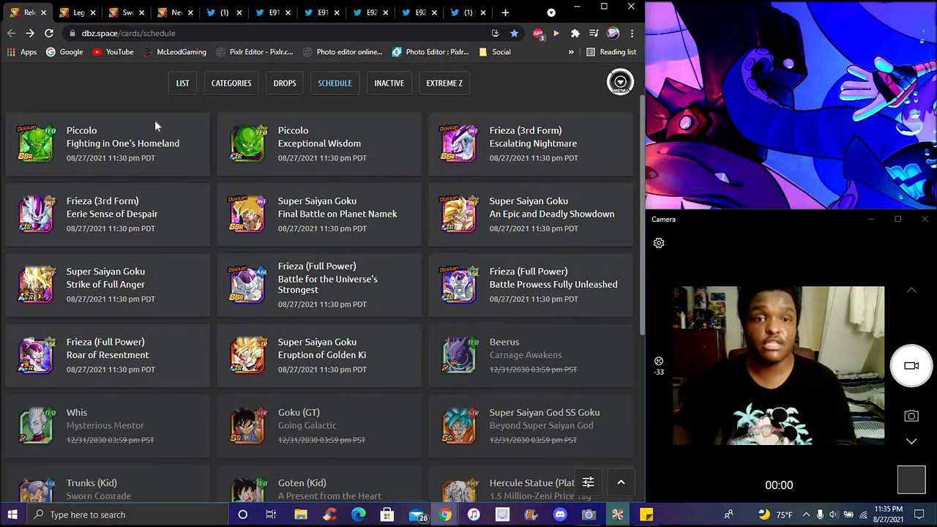